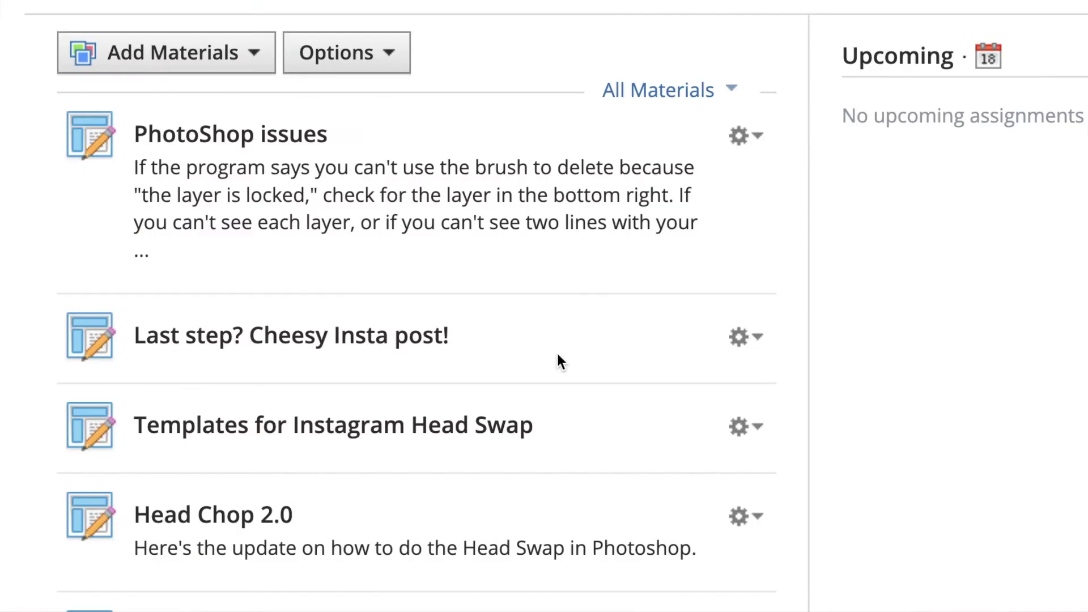
Step: Scroll the course Materials list to locate the Templates for Instagram Head Swap assignment
{"action": "scroll", "coordinate": [625, 430], "scroll_direction": "down", "scroll_amount": 3}
{"action": "scroll", "coordinate": [624, 426], "scroll_direction": "down", "scroll_amount": 5}
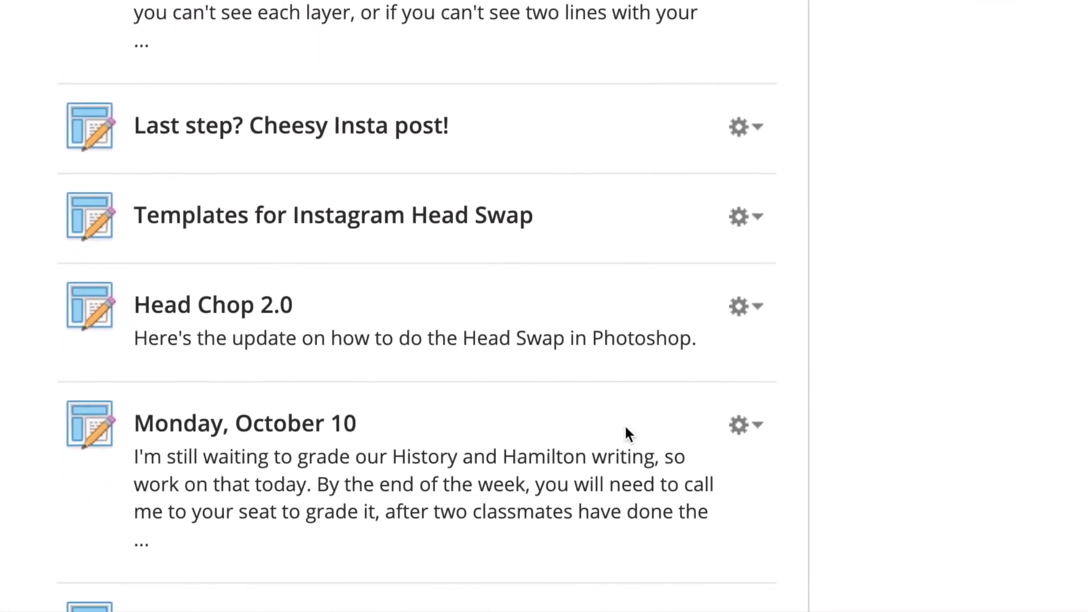
{"action": "scroll", "coordinate": [624, 426], "scroll_direction": "up", "scroll_amount": 3}
{"action": "scroll", "coordinate": [625, 426], "scroll_direction": "up", "scroll_amount": 3}
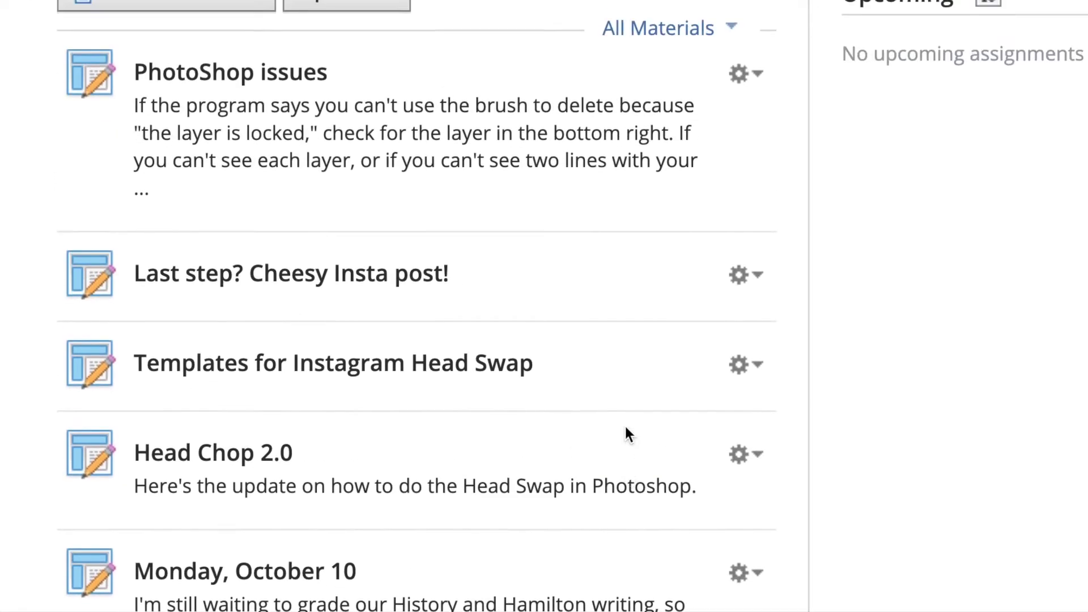
{"action": "scroll", "coordinate": [624, 423], "scroll_direction": "down", "scroll_amount": 1}
{"action": "scroll", "coordinate": [624, 423], "scroll_direction": "up", "scroll_amount": 1}
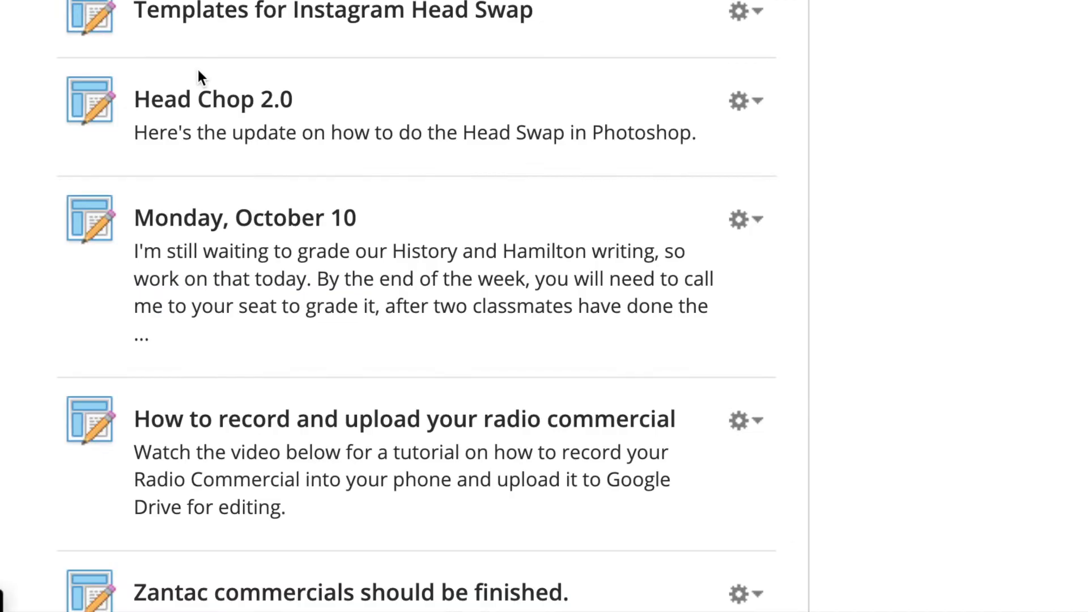
{"action": "scroll", "coordinate": [195, 117], "scroll_direction": "up", "scroll_amount": 5}
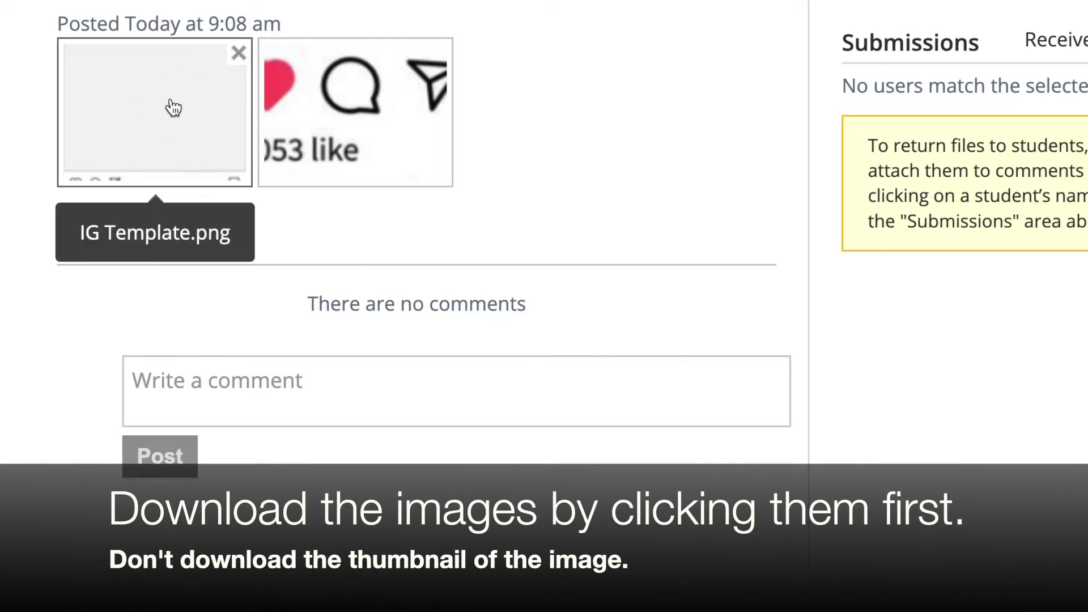
Step: Save the first attached image to the Desktop as 'IG Template' and close the viewer
{"action": "left_click", "coordinate": [154, 73]}
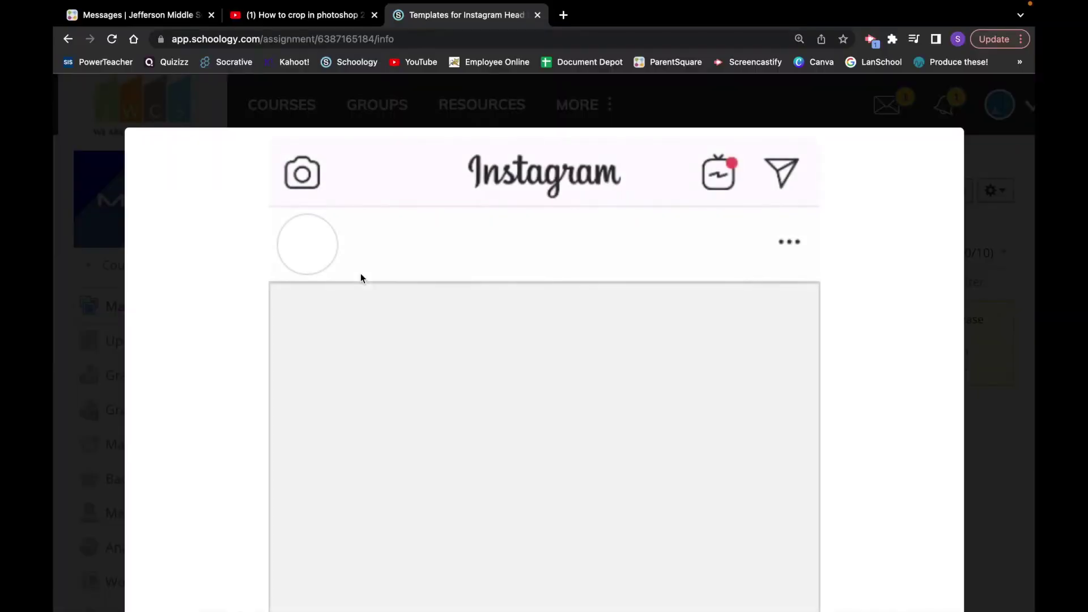
{"action": "right_click", "coordinate": [524, 257]}
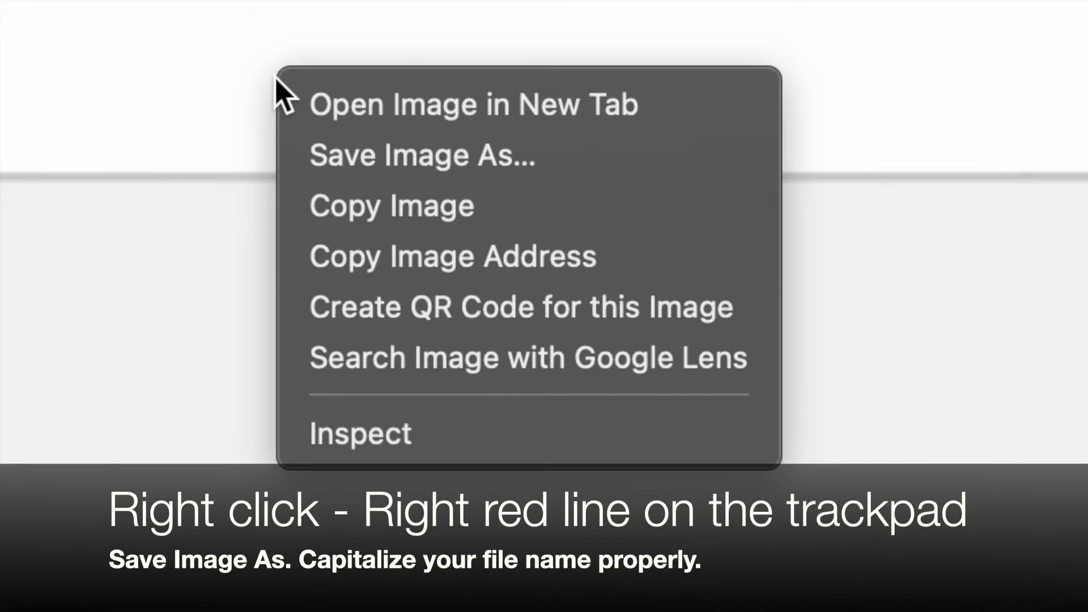
{"action": "left_click", "coordinate": [356, 164]}
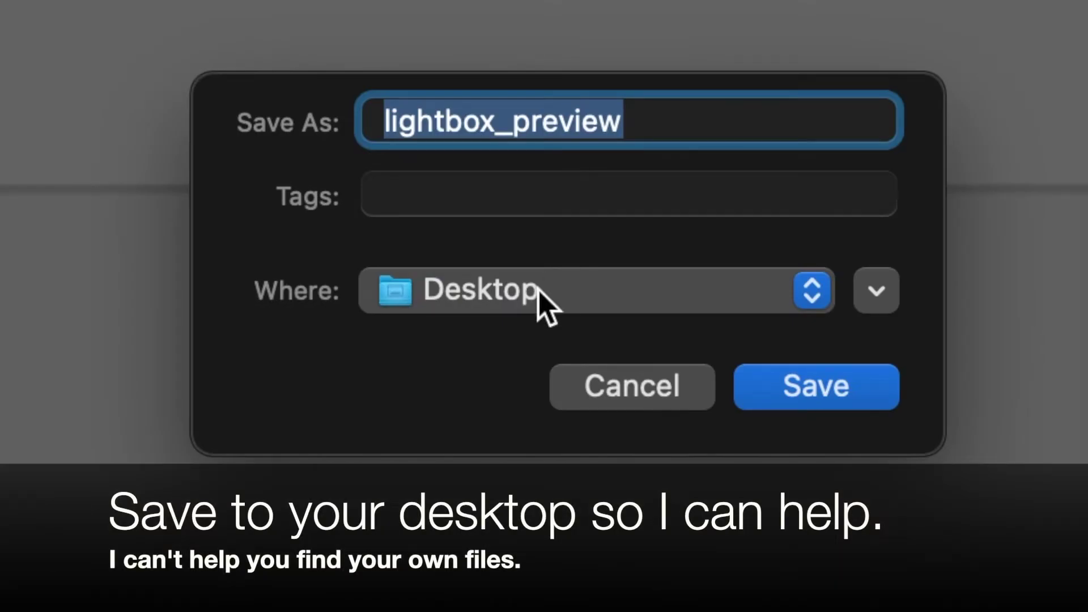
{"action": "key", "text": "BackSpace"}
{"action": "type", "text": "I"}
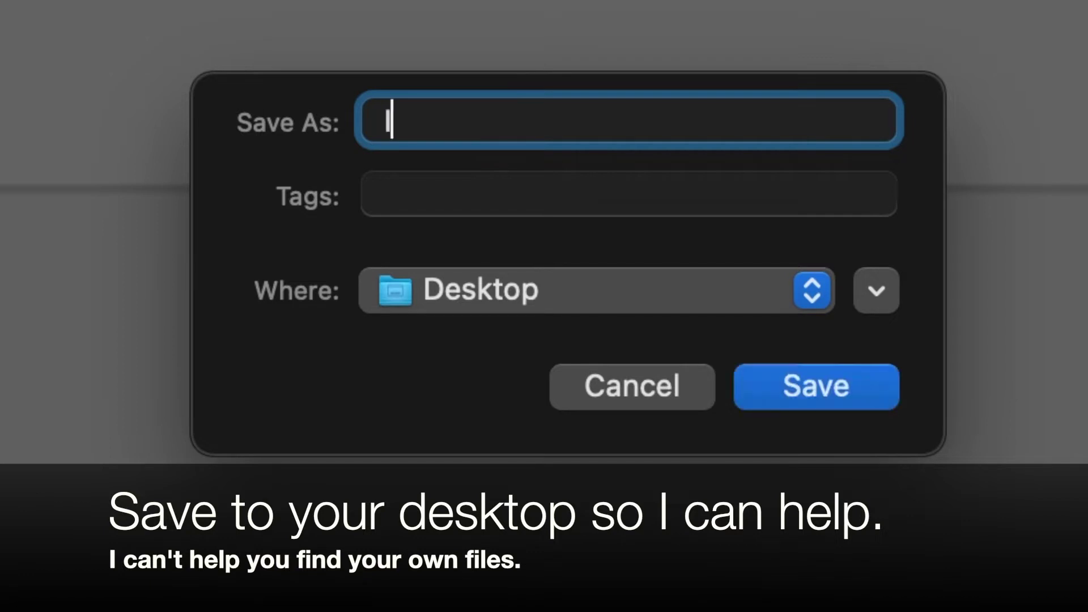
{"action": "type", "text": "G Template"}
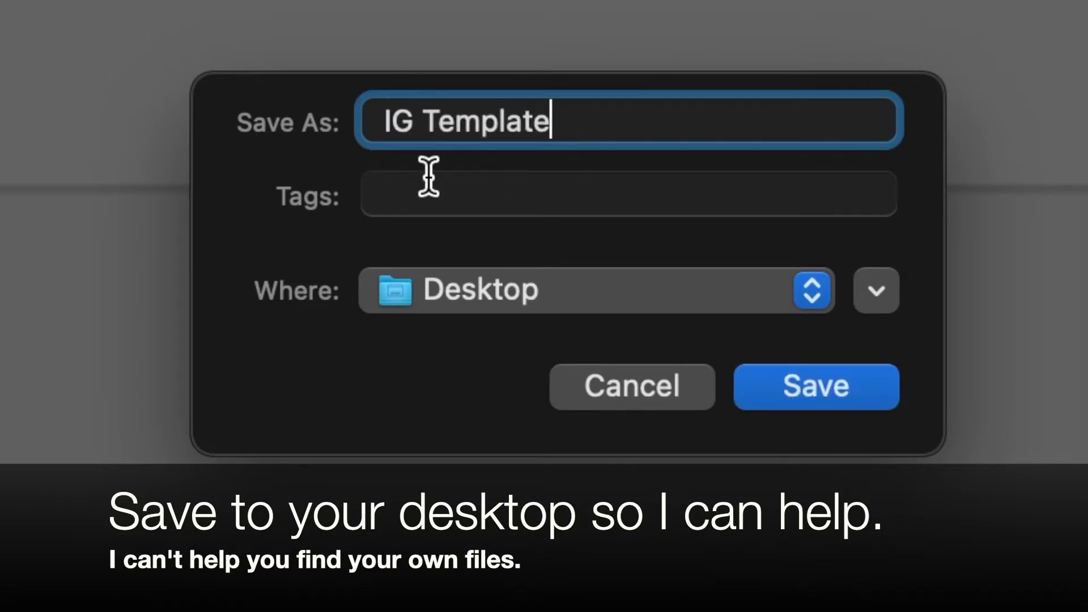
{"action": "left_click", "coordinate": [815, 403]}
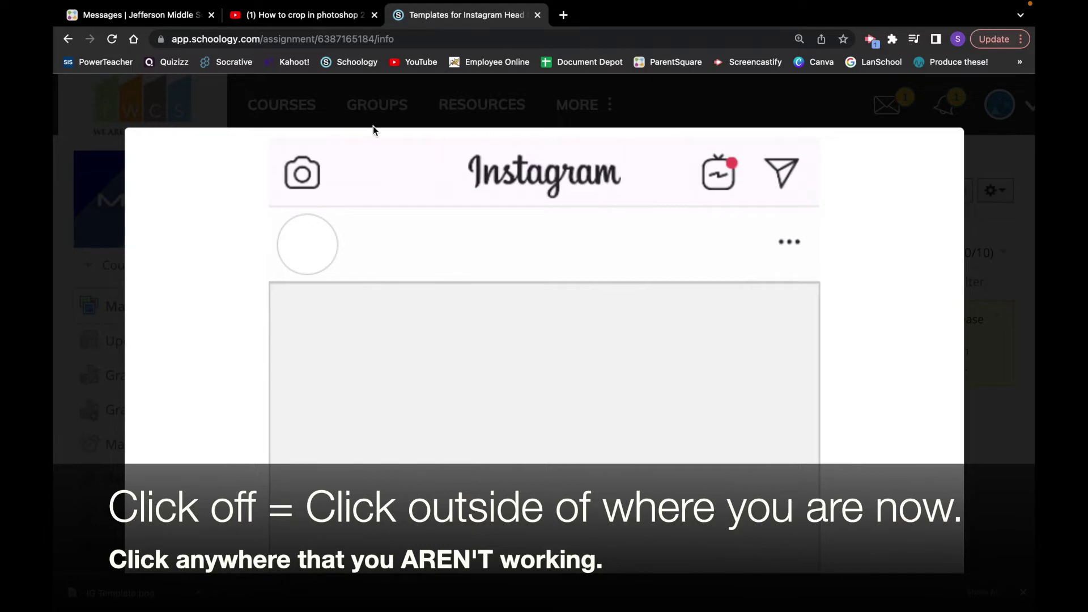
{"action": "left_click", "coordinate": [84, 179]}
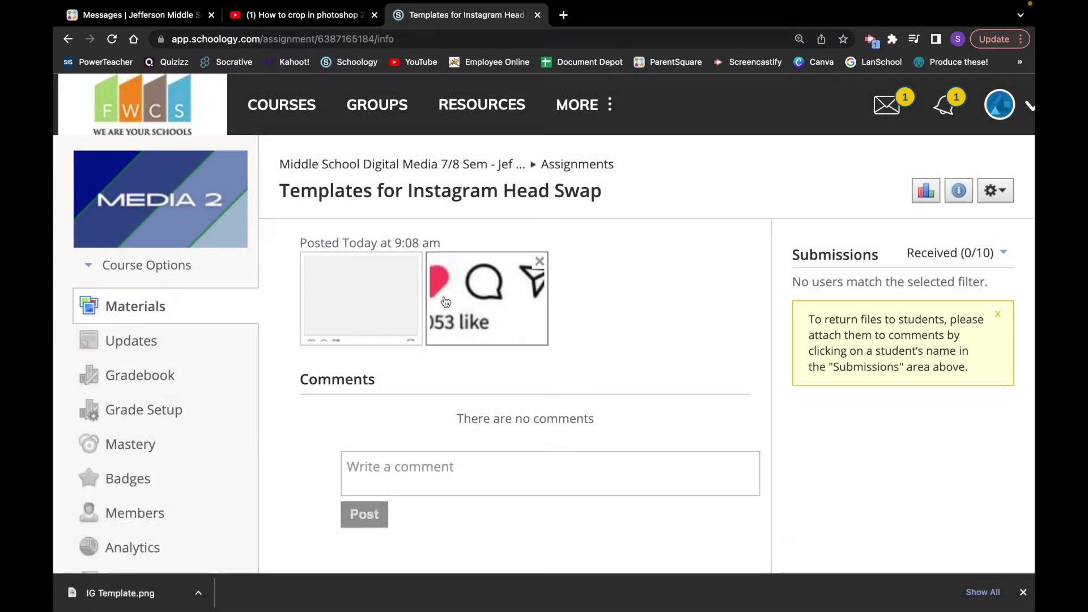
Step: Save the second attached image to the Desktop as 'IG Likes' and close its viewer
{"action": "left_click", "coordinate": [475, 299]}
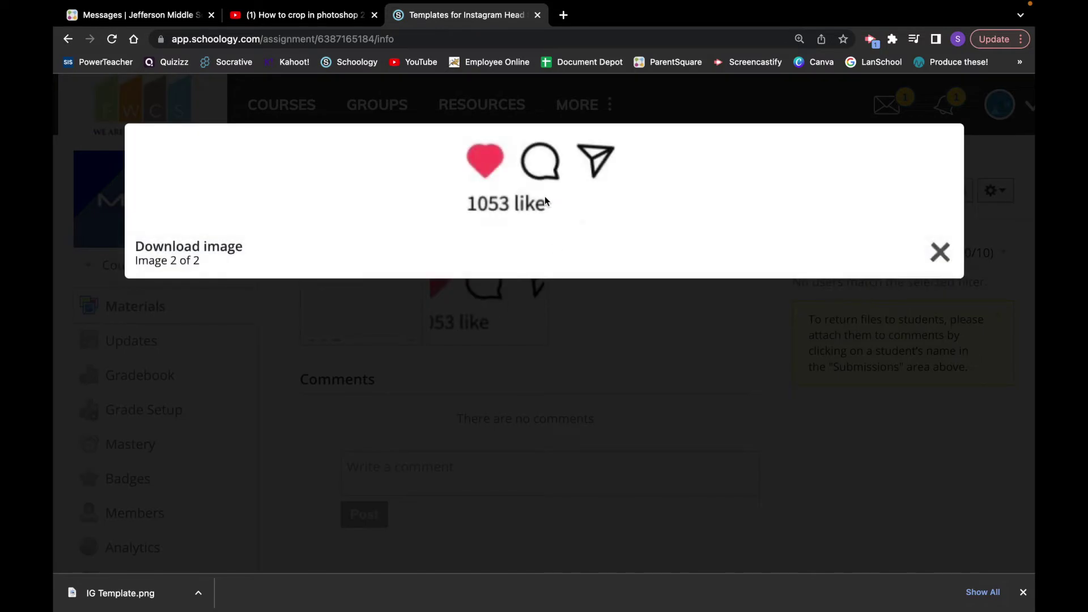
{"action": "right_click", "coordinate": [542, 164]}
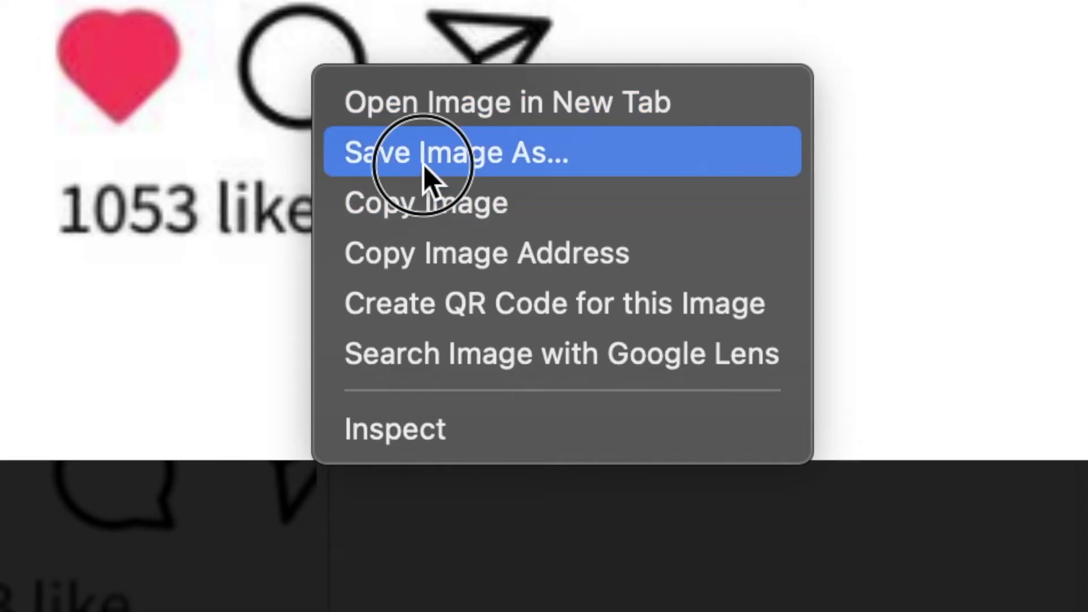
{"action": "left_click", "coordinate": [576, 187]}
{"action": "key", "text": "BackSpace"}
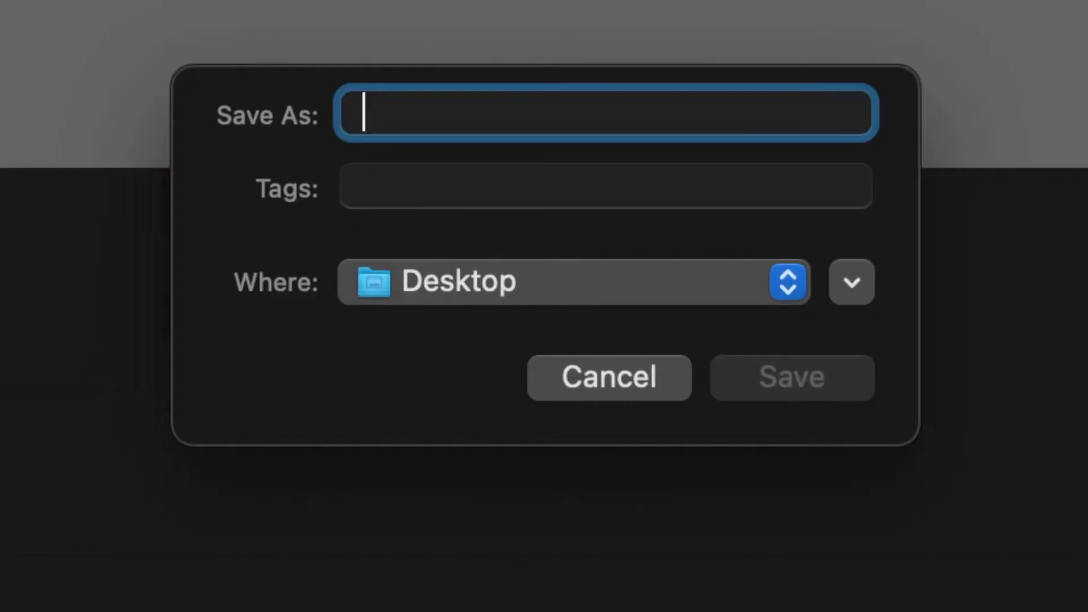
{"action": "type", "text": "IG Likes"}
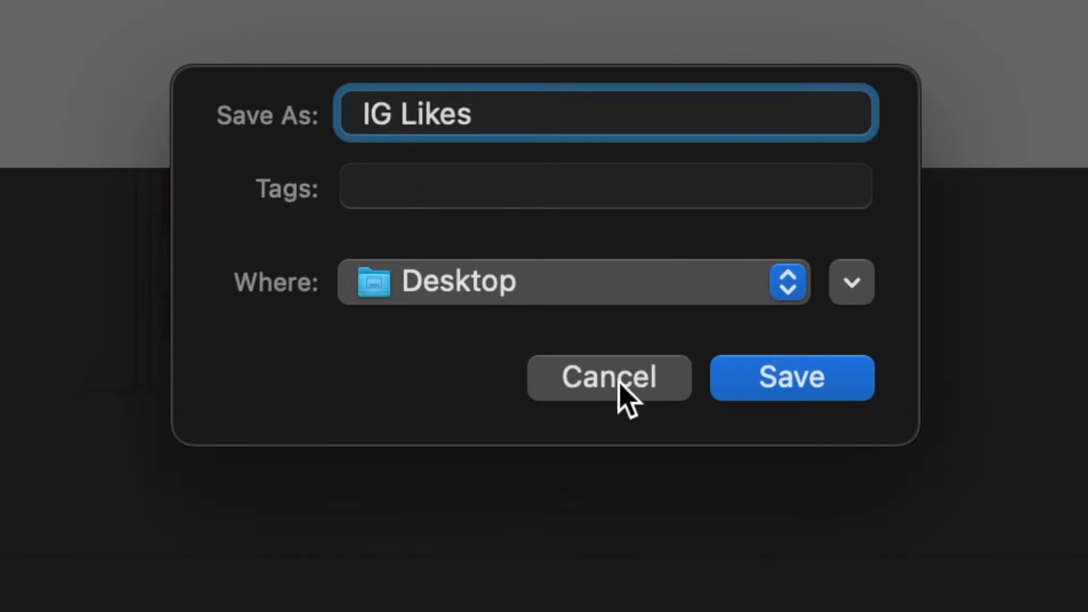
{"action": "left_click", "coordinate": [786, 382]}
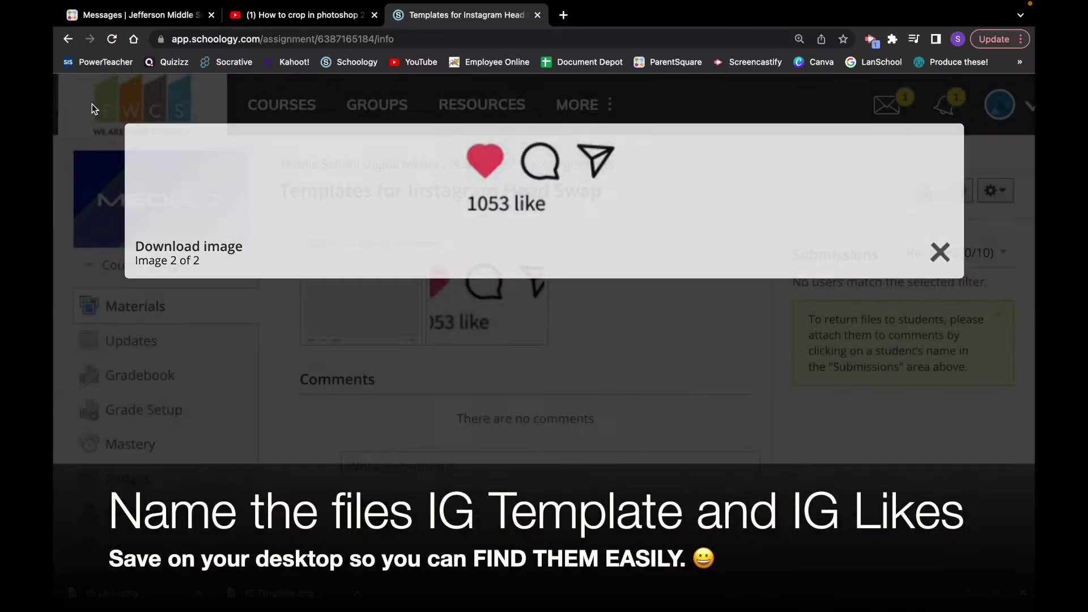
{"action": "left_click", "coordinate": [91, 104]}
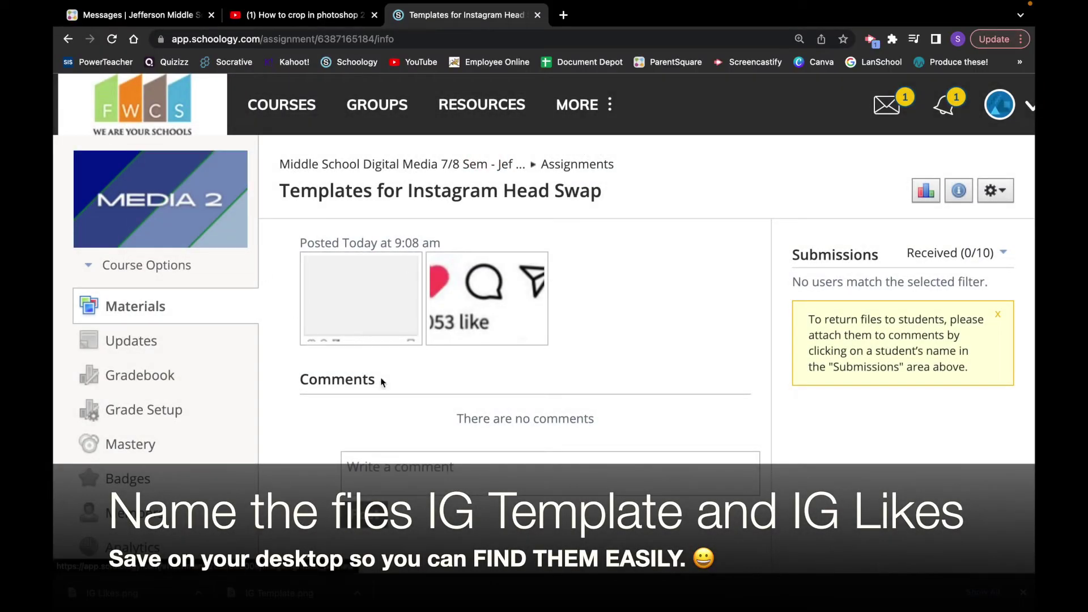
{"action": "left_click", "coordinate": [470, 311]}
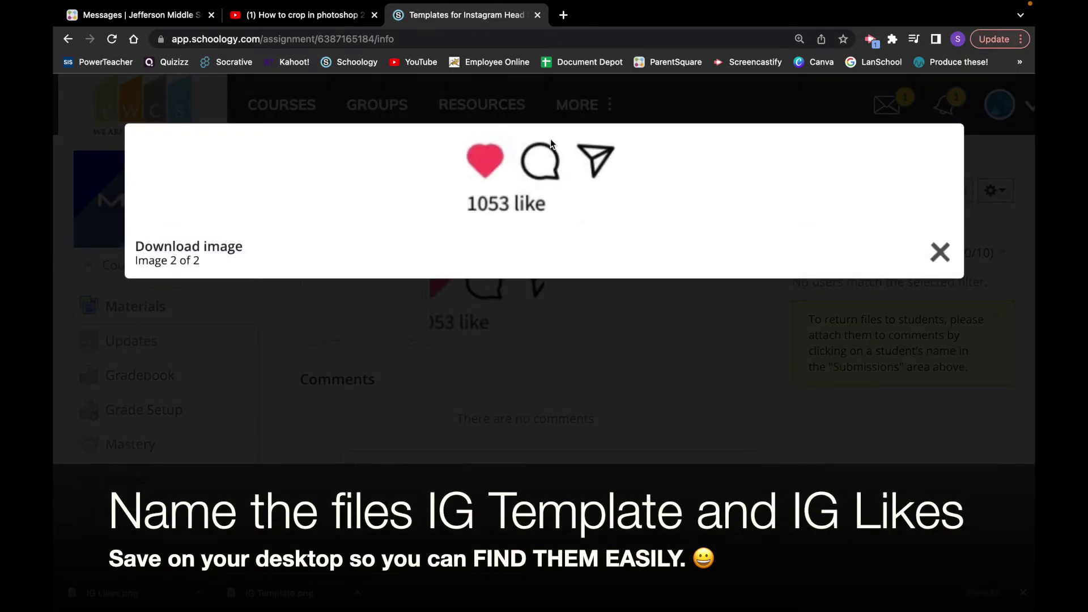
{"action": "left_click", "coordinate": [940, 251]}
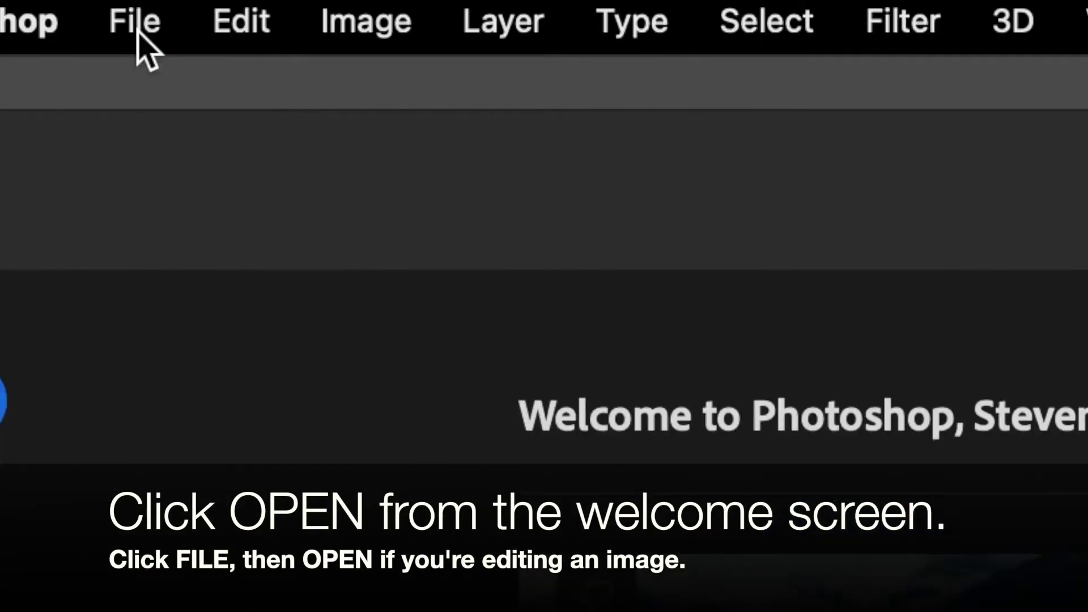
Step: Open IG Template.png from the Desktop in Photoshop
{"action": "left_click", "coordinate": [137, 26]}
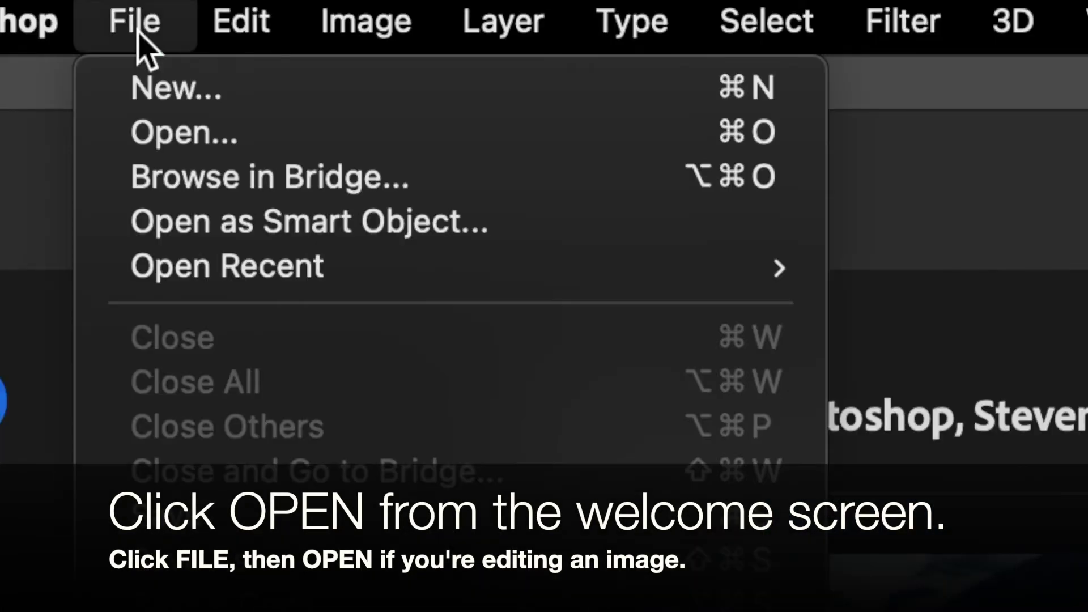
{"action": "left_click", "coordinate": [155, 141]}
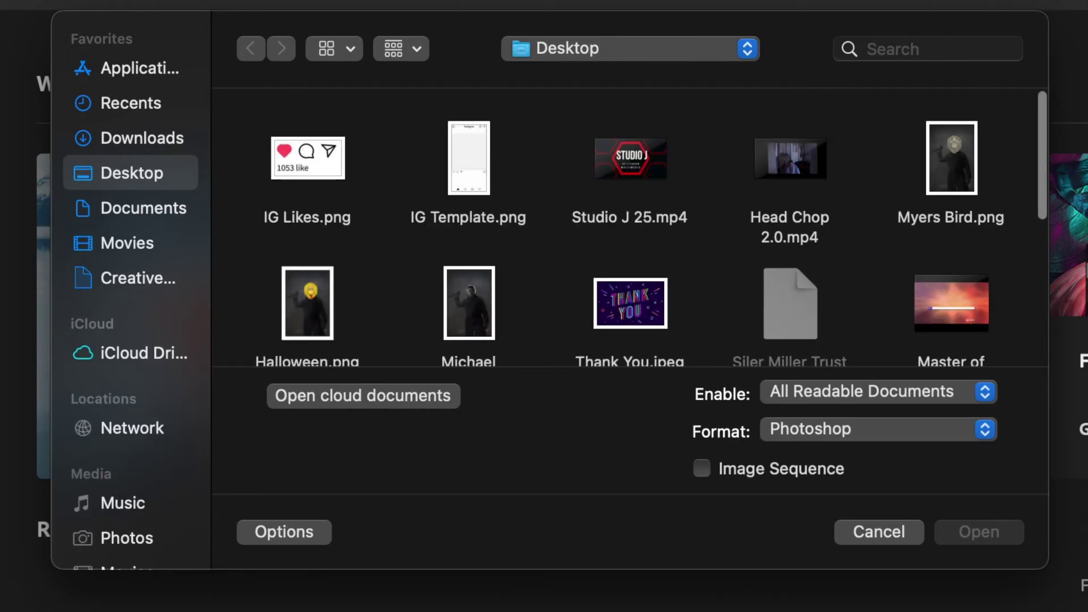
{"action": "left_click", "coordinate": [471, 177]}
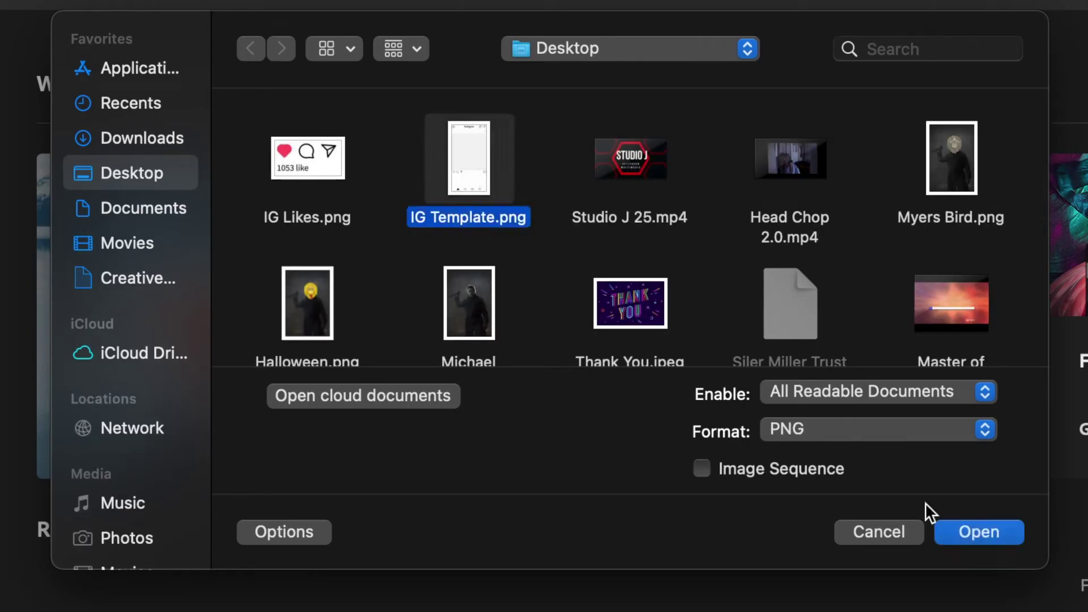
{"action": "left_click", "coordinate": [989, 535]}
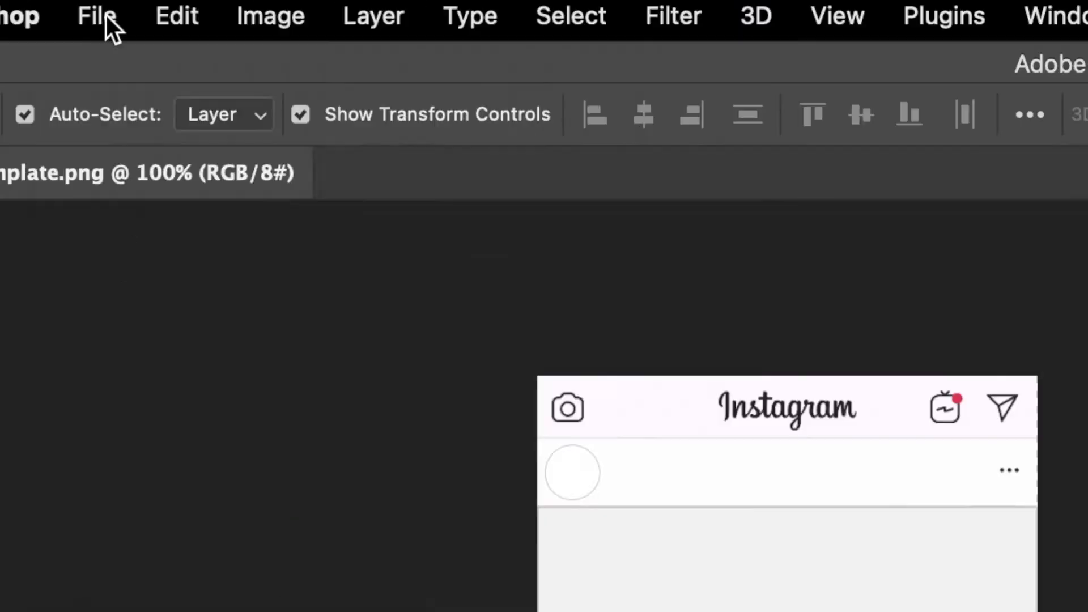
Step: Open IG Likes.png and drag its layer into the template's action bar below the post
{"action": "left_click", "coordinate": [105, 16]}
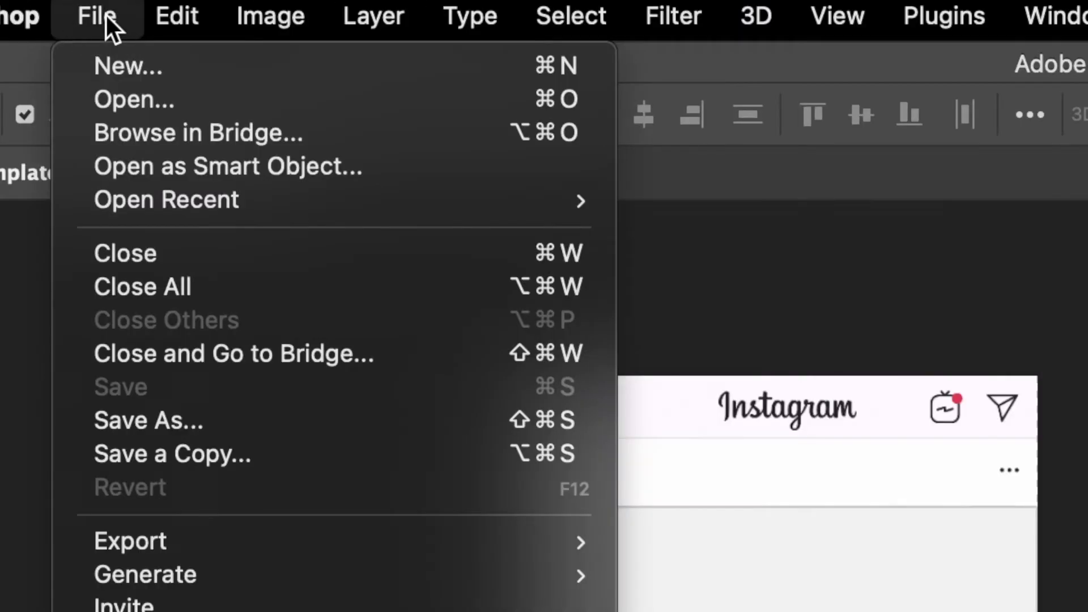
{"action": "left_click", "coordinate": [131, 99]}
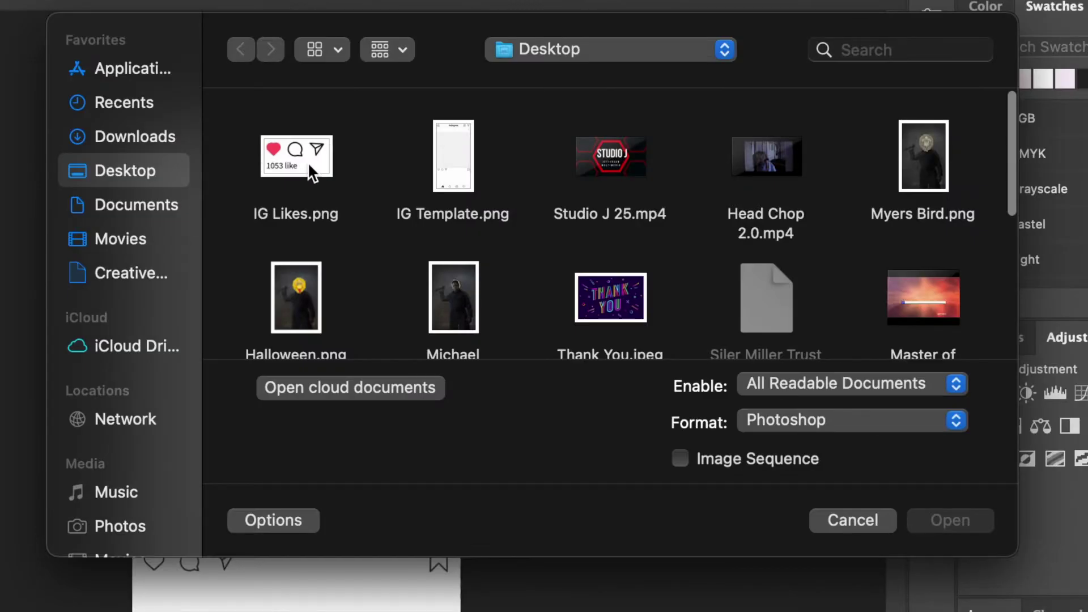
{"action": "left_click", "coordinate": [308, 161]}
{"action": "left_click", "coordinate": [964, 524]}
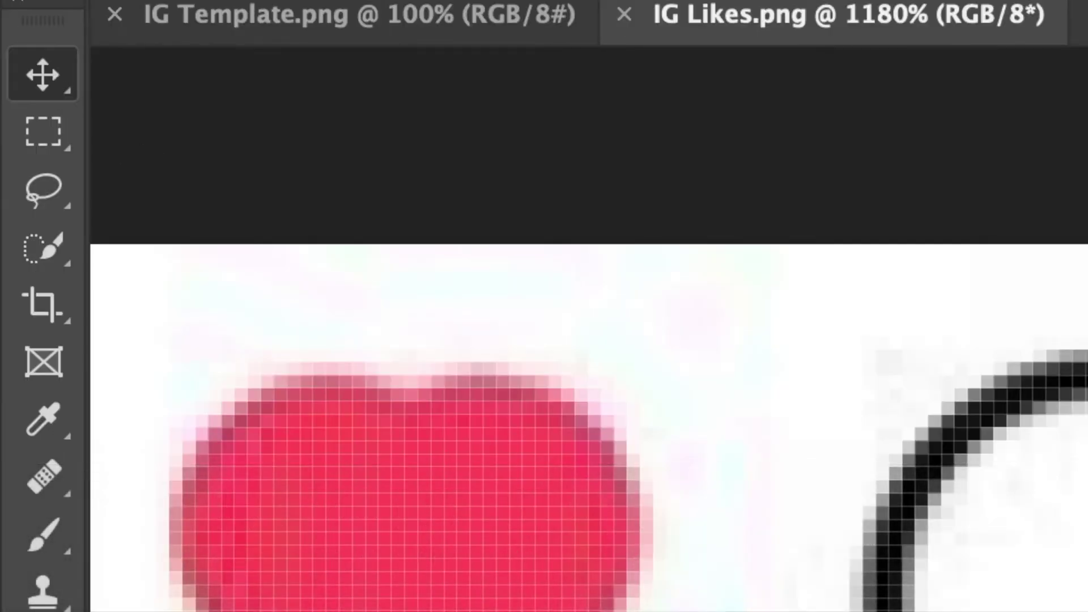
{"action": "left_click_drag", "start_coordinate": [225, 145], "coordinate": [190, 71]}
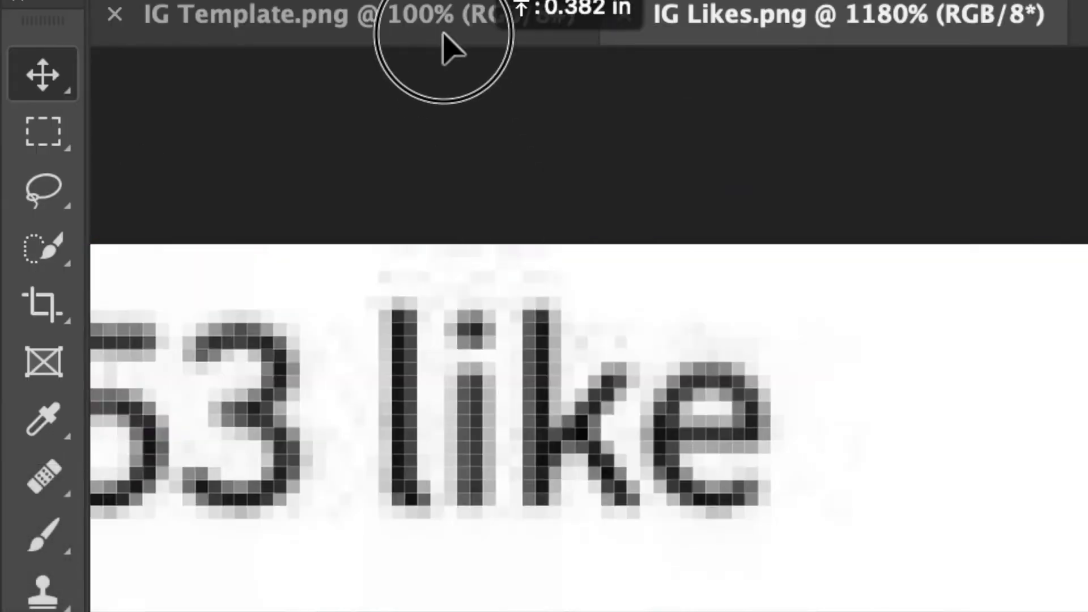
{"action": "left_click_drag", "start_coordinate": [444, 34], "coordinate": [389, 244]}
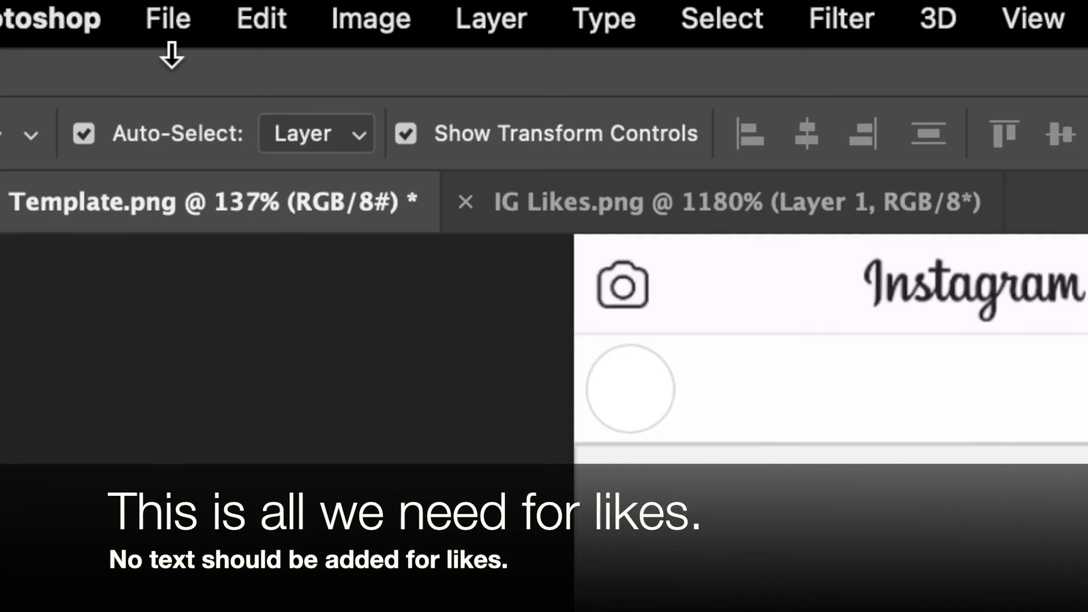
Step: Open the Myers Bird.png photo as a new document
{"action": "left_click", "coordinate": [173, 38]}
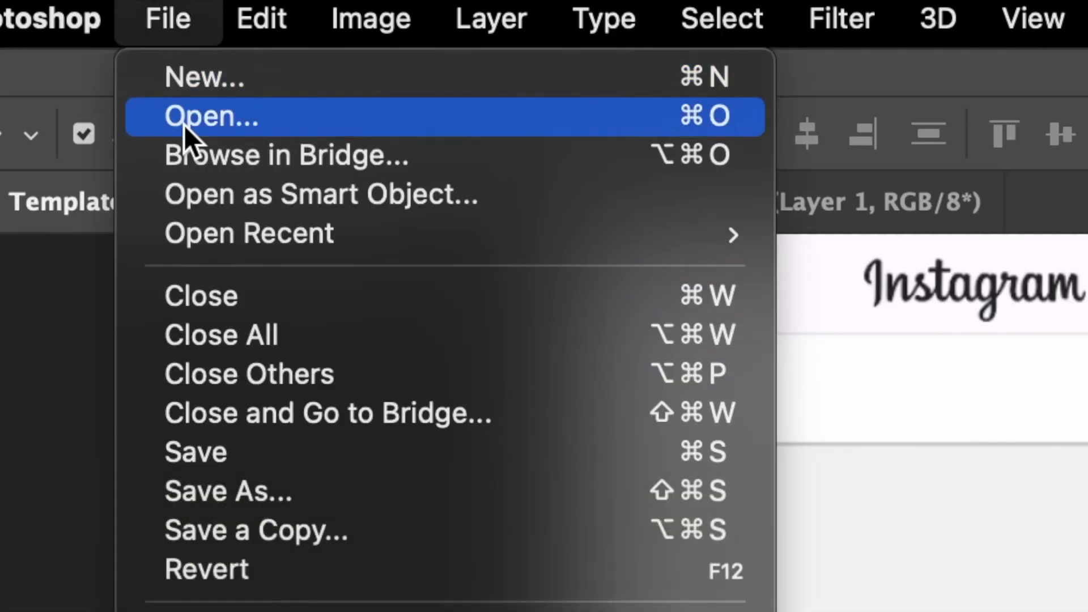
{"action": "left_click", "coordinate": [184, 117]}
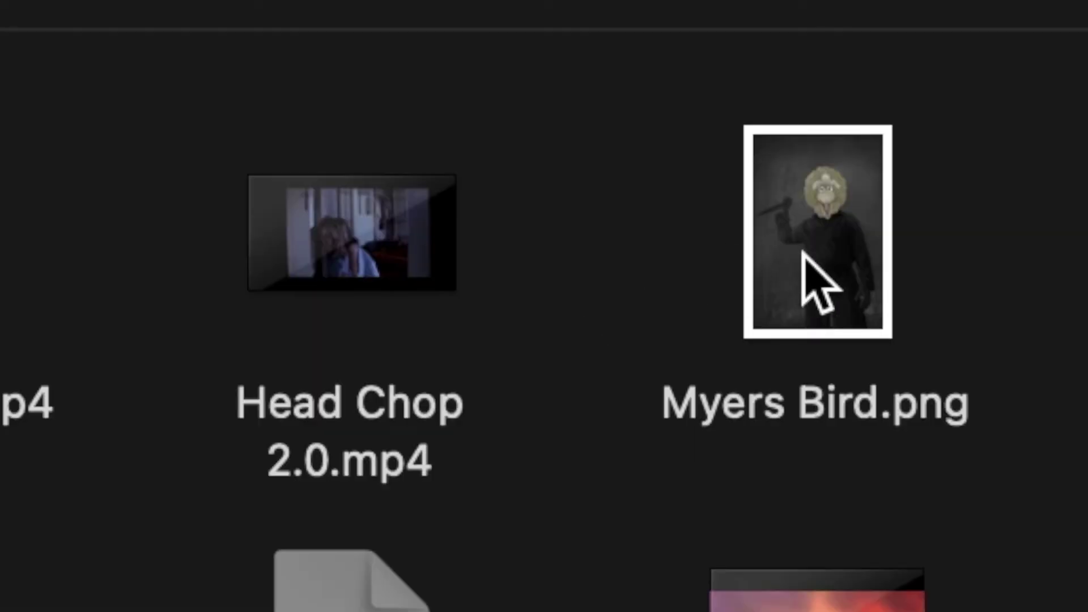
{"action": "left_click", "coordinate": [916, 189]}
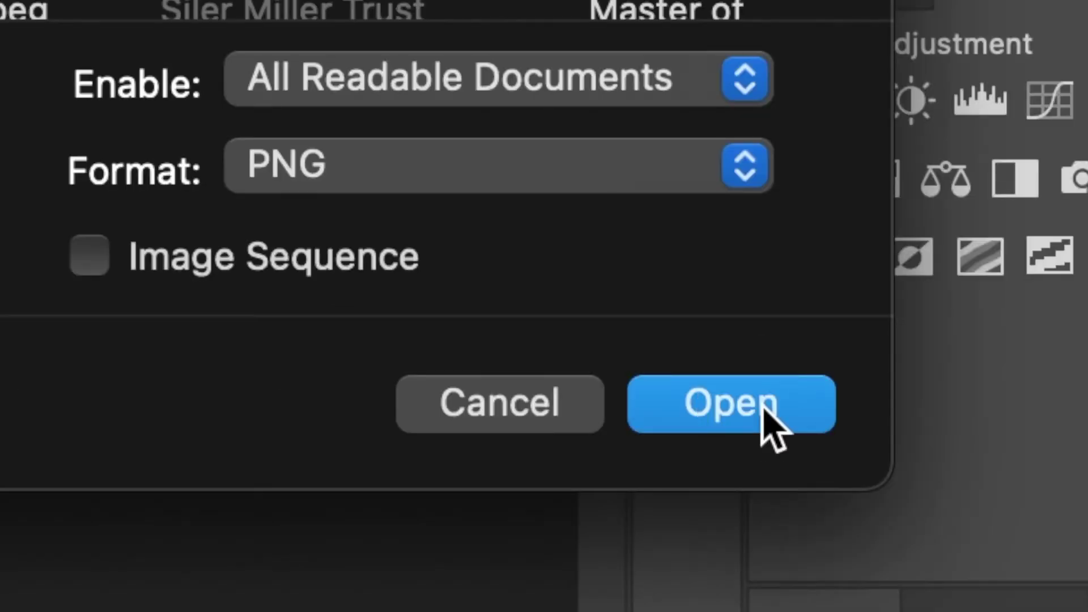
{"action": "left_click", "coordinate": [760, 417]}
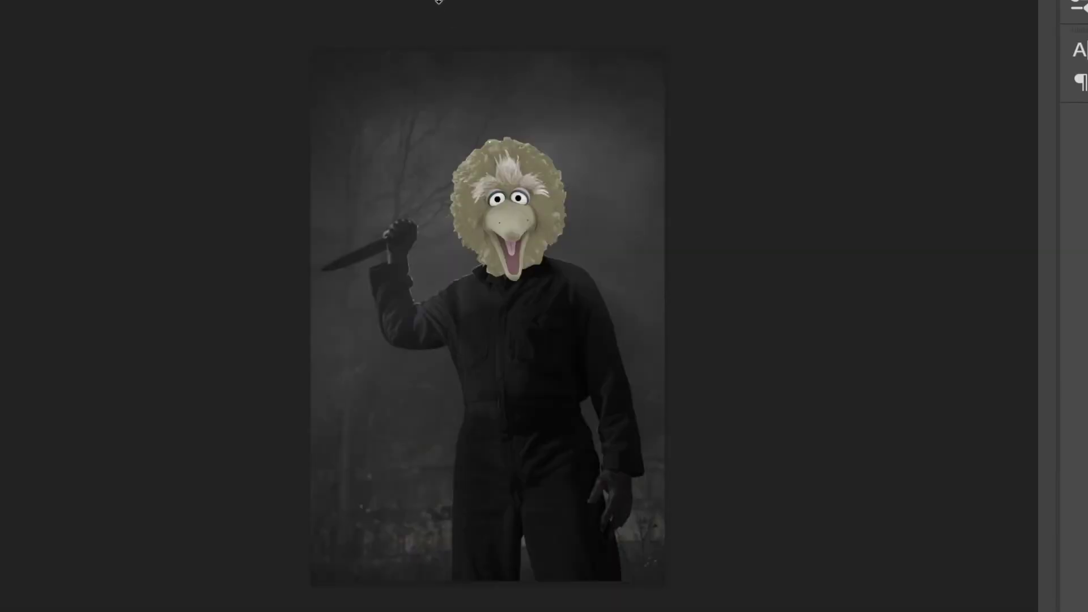
Step: Close the IG Likes.png document and bring the Myers Bird.png document to the front
{"action": "left_click", "coordinate": [215, 67]}
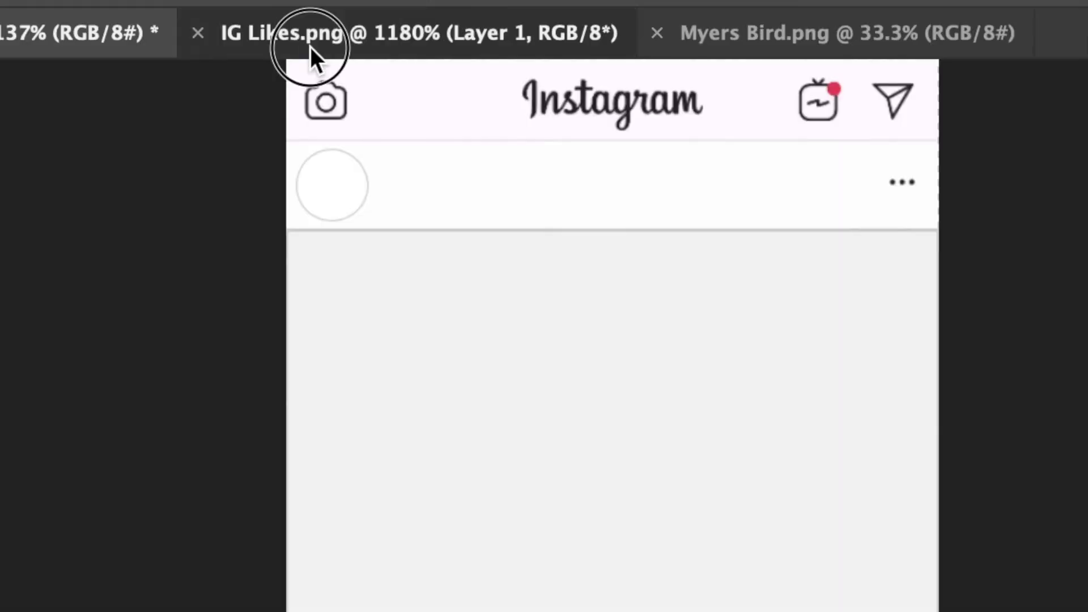
{"action": "left_click", "coordinate": [296, 66]}
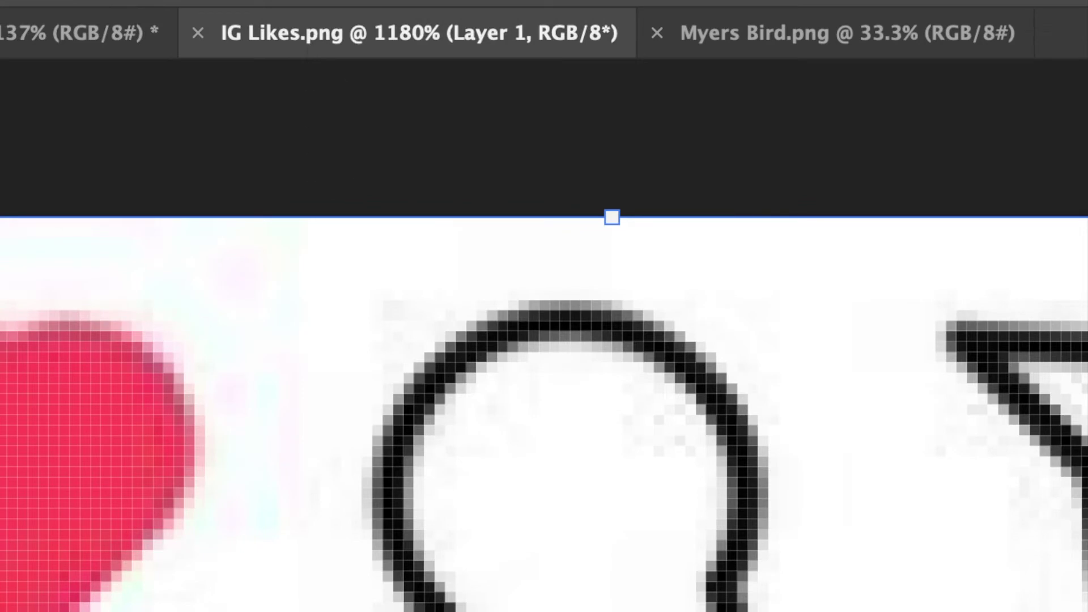
{"action": "left_click", "coordinate": [198, 34]}
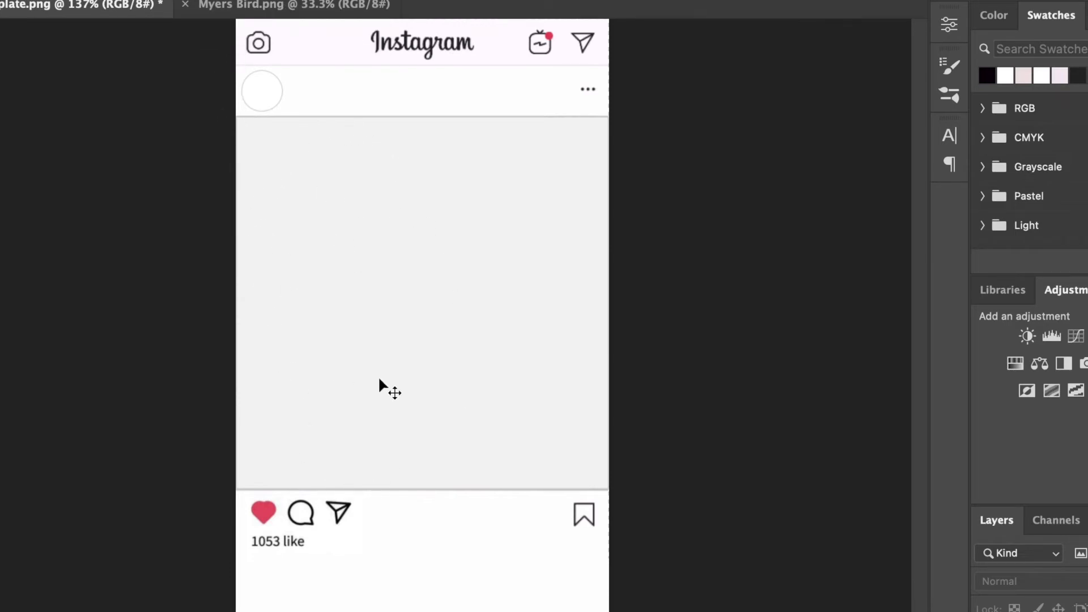
{"action": "left_click", "coordinate": [255, 7]}
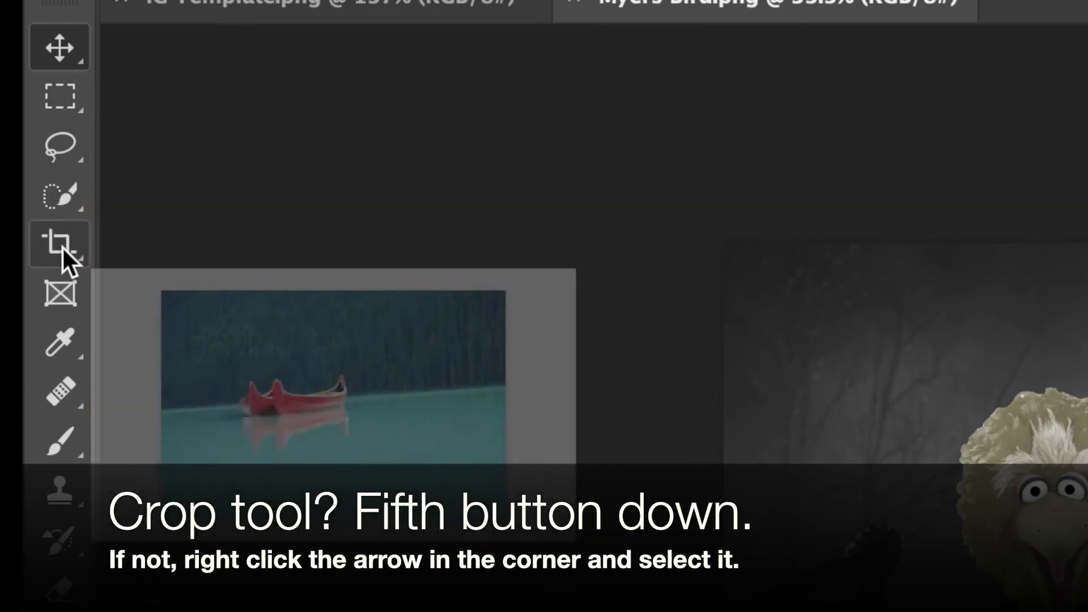
Step: Crop the top off the Myers Bird photo so it is shorter and nearly square
{"action": "left_click", "coordinate": [63, 246]}
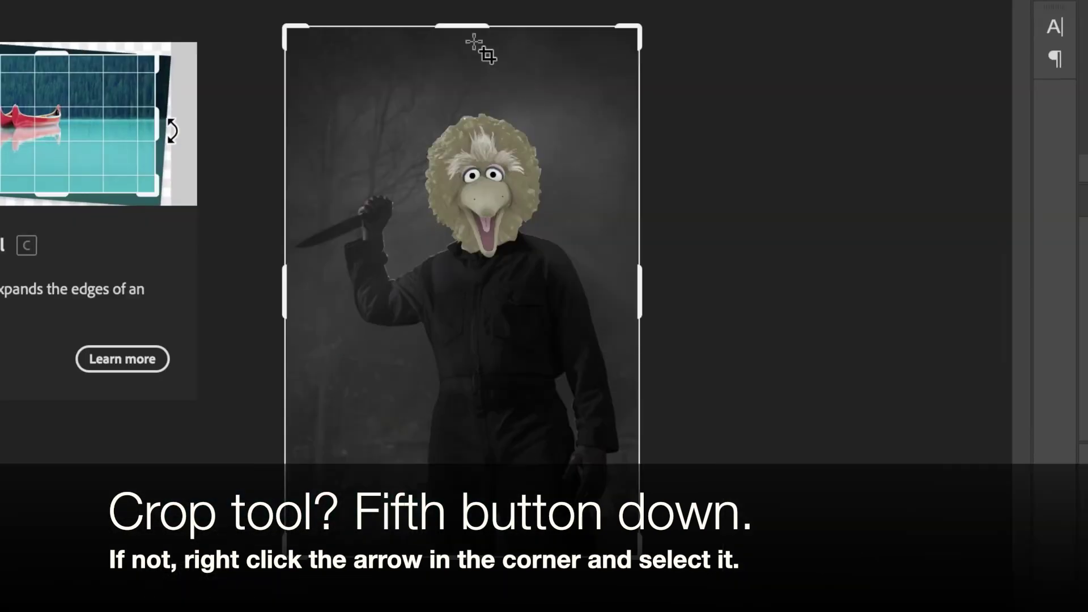
{"action": "left_click_drag", "start_coordinate": [462, 29], "coordinate": [462, 64]}
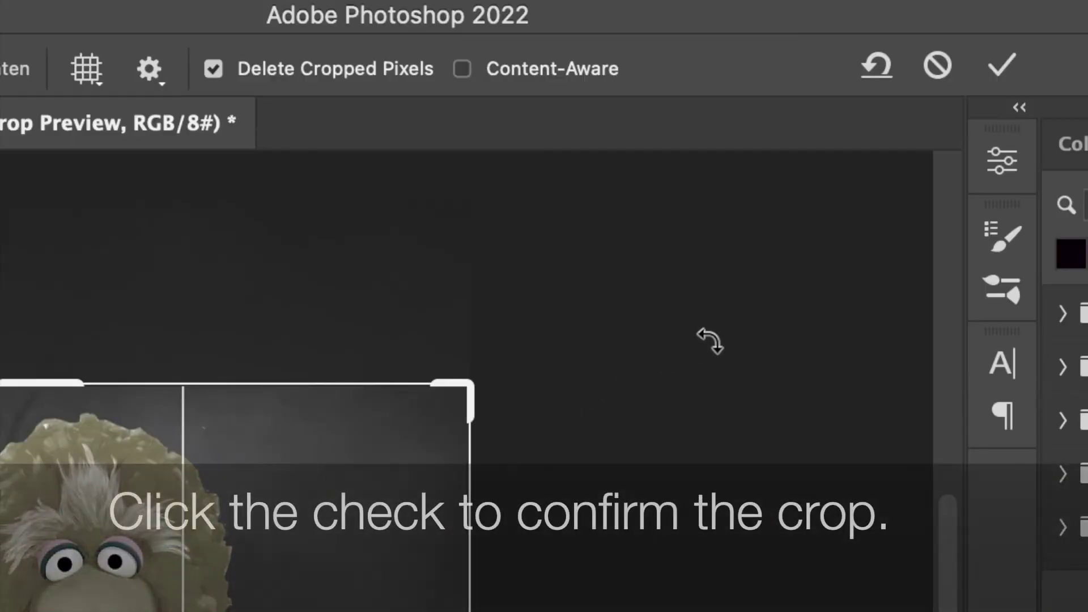
{"action": "left_click", "coordinate": [1001, 67]}
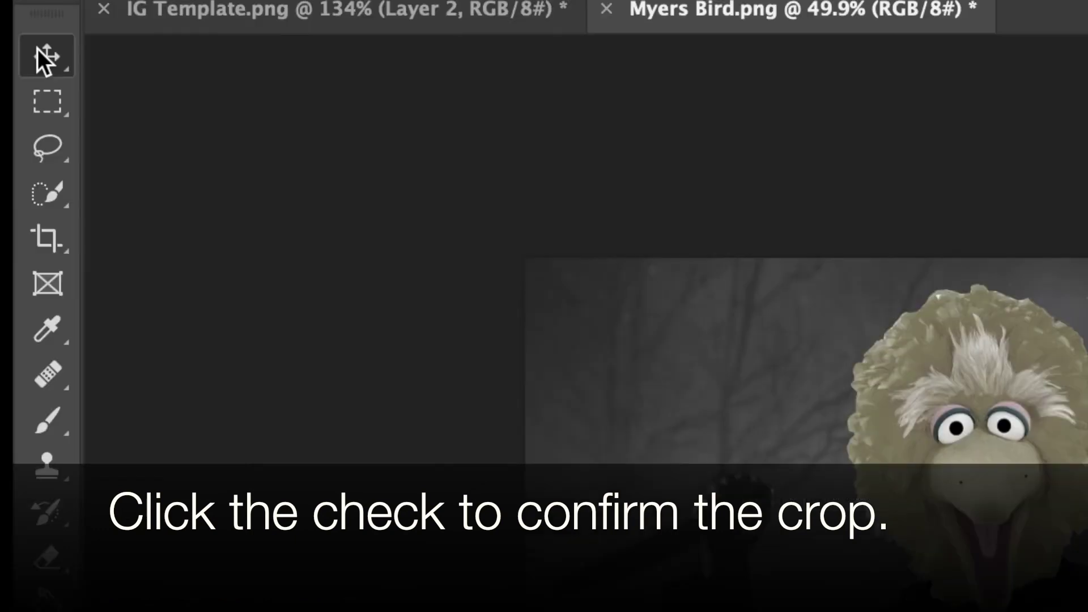
Step: Drag the cropped photo into IG Template as Layer 3 and scale it over the post square
{"action": "left_click_drag", "start_coordinate": [493, 148], "coordinate": [433, 58]}
{"action": "left_click_drag", "start_coordinate": [219, 83], "coordinate": [378, 227]}
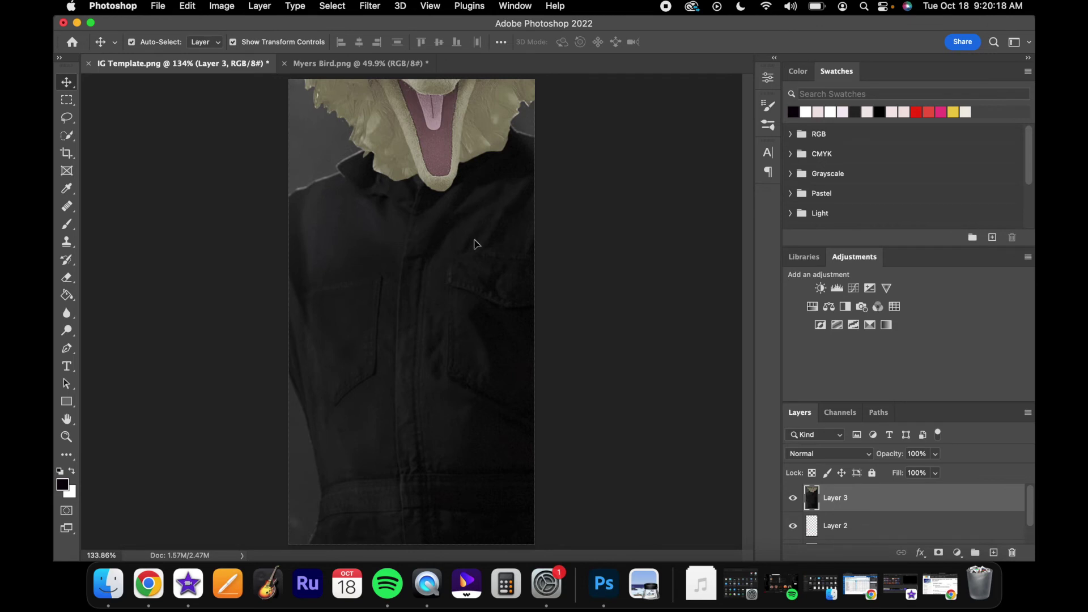
{"action": "key", "text": "super+minus"}
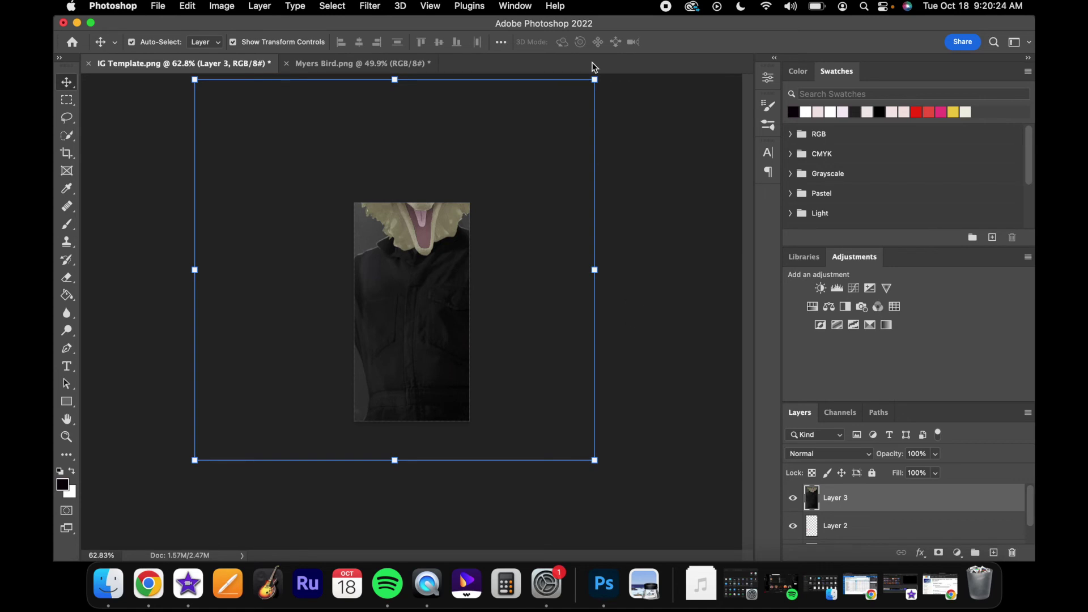
{"action": "left_click_drag", "start_coordinate": [595, 461], "coordinate": [358, 234]}
{"action": "left_click_drag", "start_coordinate": [302, 183], "coordinate": [446, 327]}
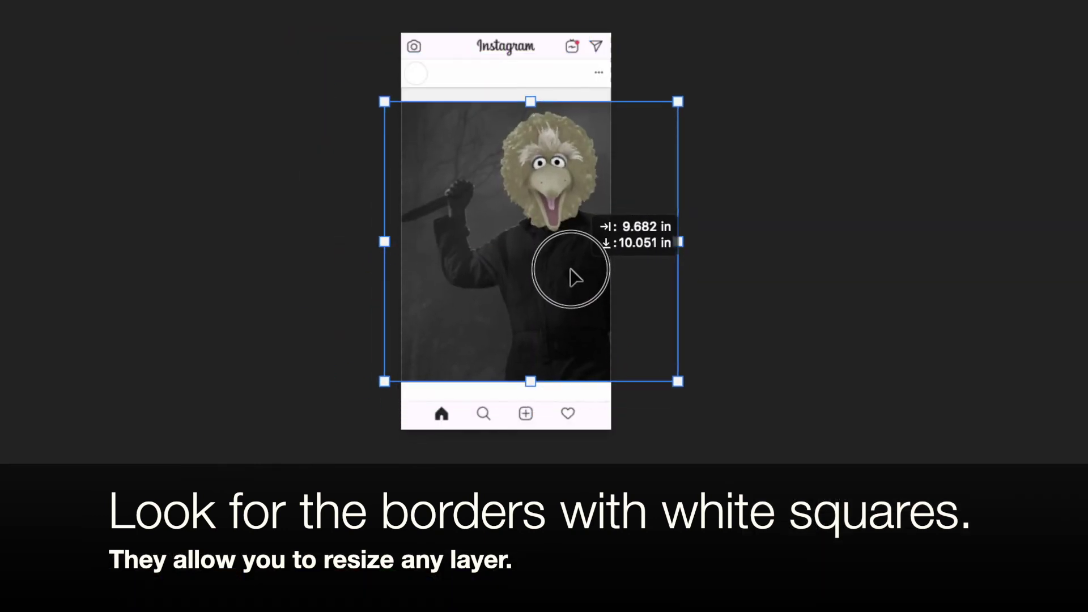
{"action": "left_click_drag", "start_coordinate": [568, 255], "coordinate": [589, 286]}
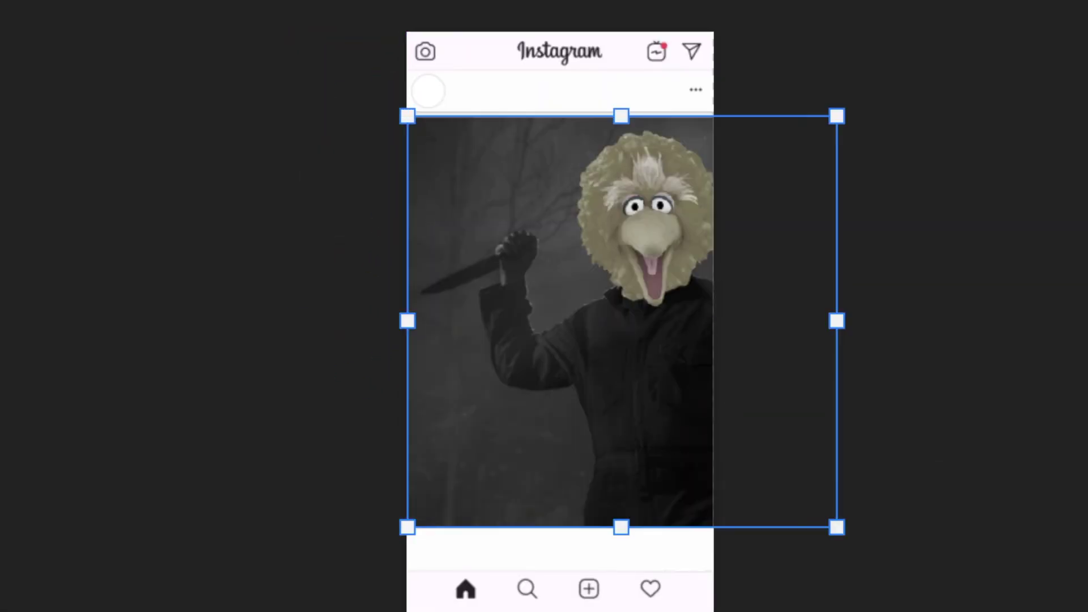
{"action": "left_click_drag", "start_coordinate": [837, 527], "coordinate": [698, 418]}
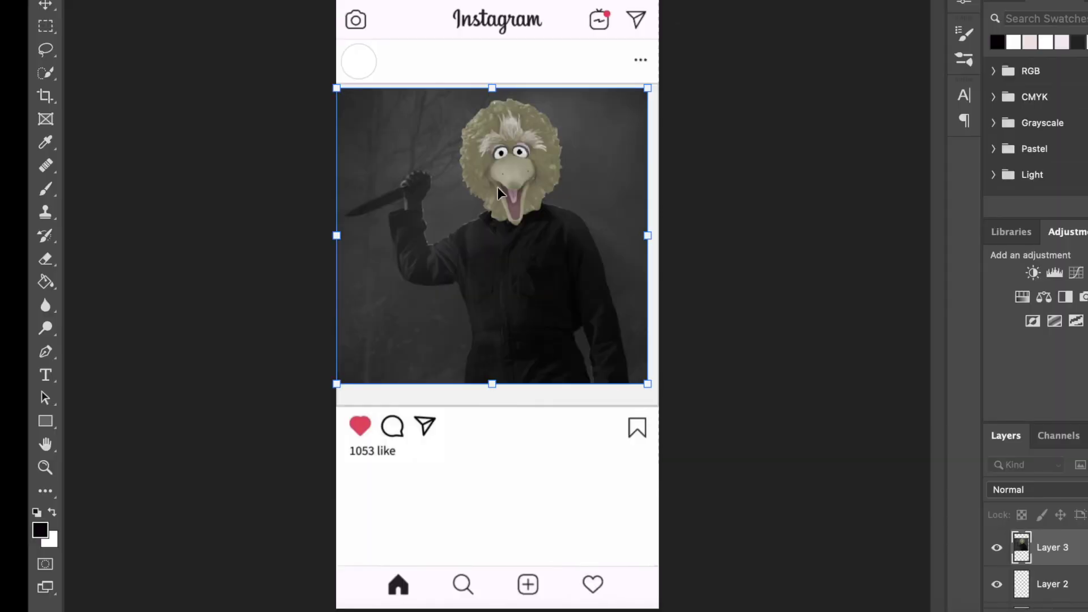
Step: Nudge and enlarge the photo until it sits flush in the post square, then deselect it
{"action": "mouse_move", "coordinate": [428, 184]}
{"action": "left_mouse_down"}
{"action": "mouse_move", "coordinate": [486, 194]}
{"action": "mouse_move", "coordinate": [430, 180]}
{"action": "mouse_move", "coordinate": [410, 196]}
{"action": "left_mouse_up"}
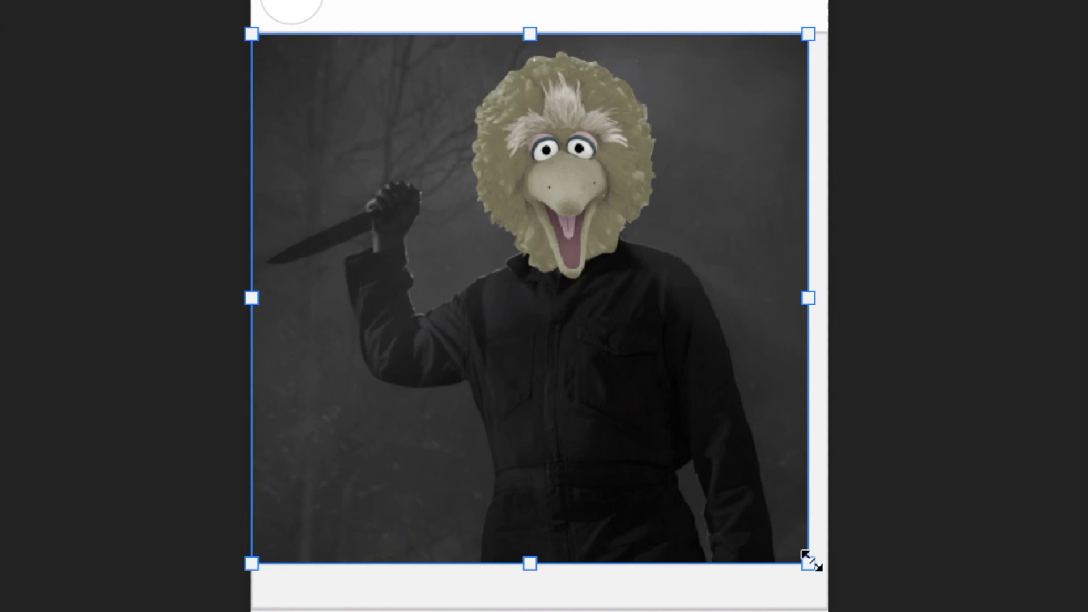
{"action": "left_click_drag", "start_coordinate": [810, 561], "coordinate": [864, 610]}
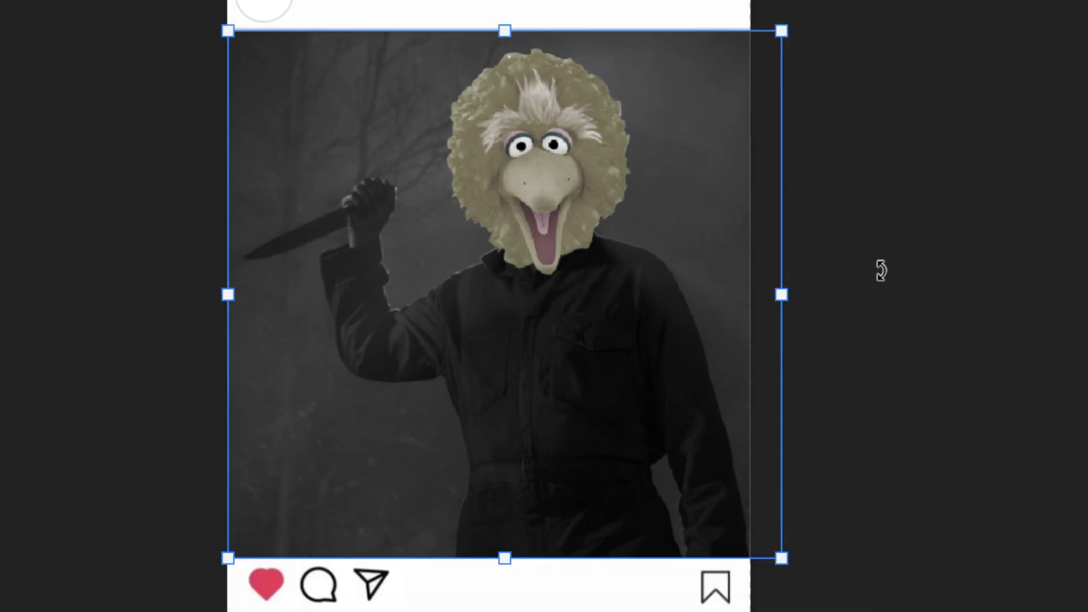
{"action": "left_click", "coordinate": [941, 202]}
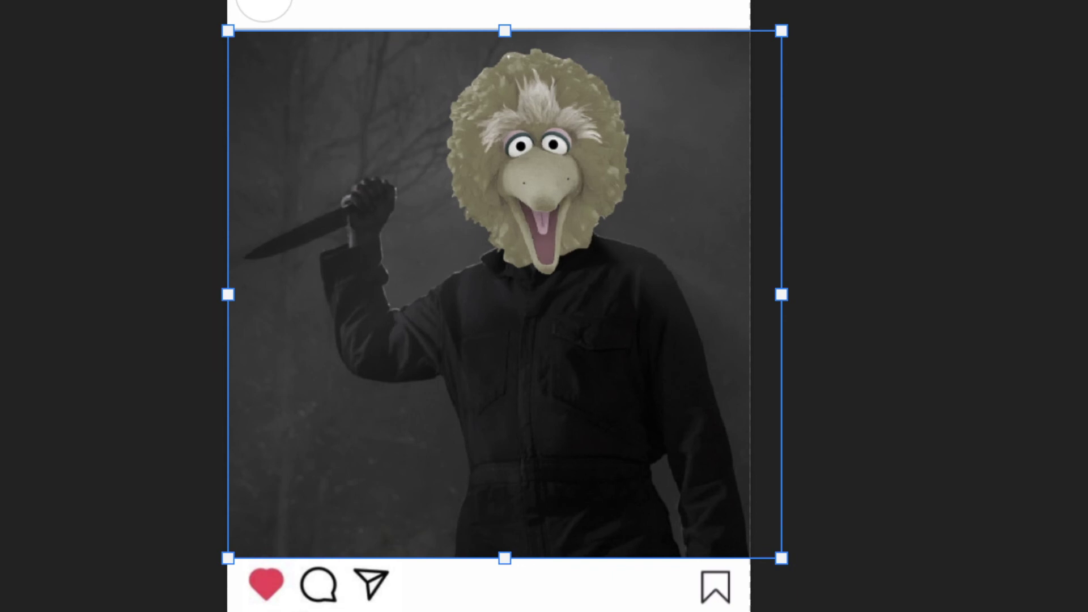
{"action": "mouse_move", "coordinate": [331, 225]}
{"action": "left_mouse_down"}
{"action": "mouse_move", "coordinate": [286, 228]}
{"action": "mouse_move", "coordinate": [329, 226]}
{"action": "left_mouse_up"}
{"action": "left_click", "coordinate": [957, 251]}
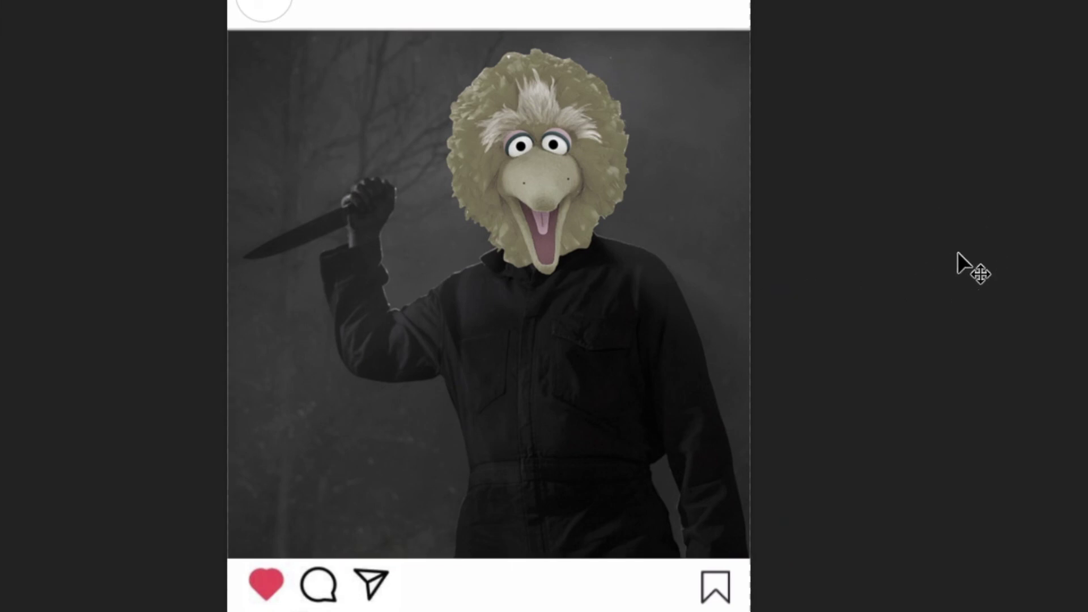